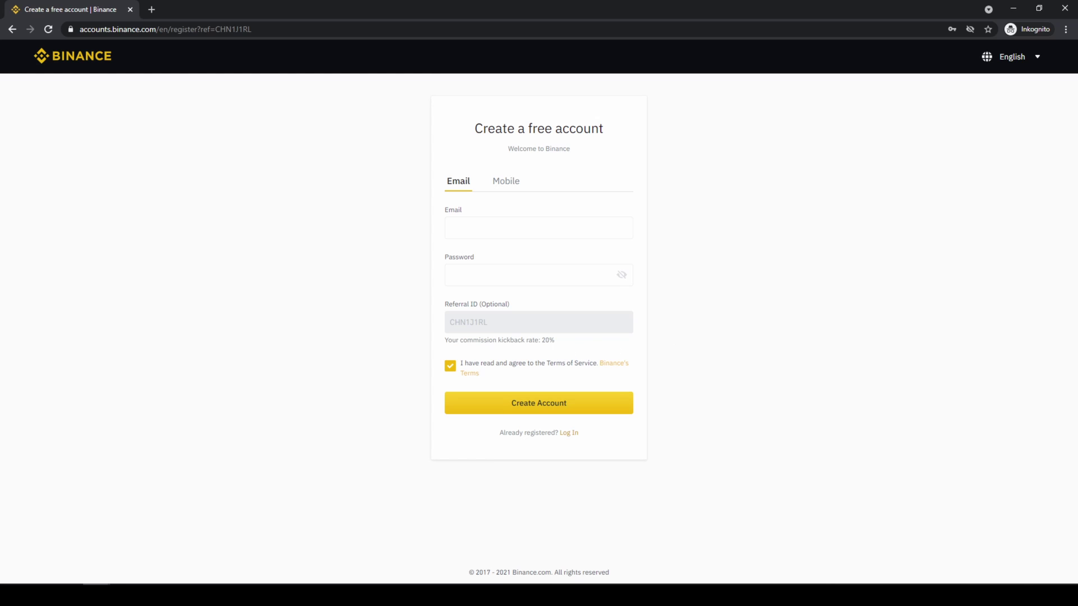
Step: Check the commission kickback rate on the account registration form and open the account's Identification page
drag(549, 341, 499, 341)
click(499, 341)
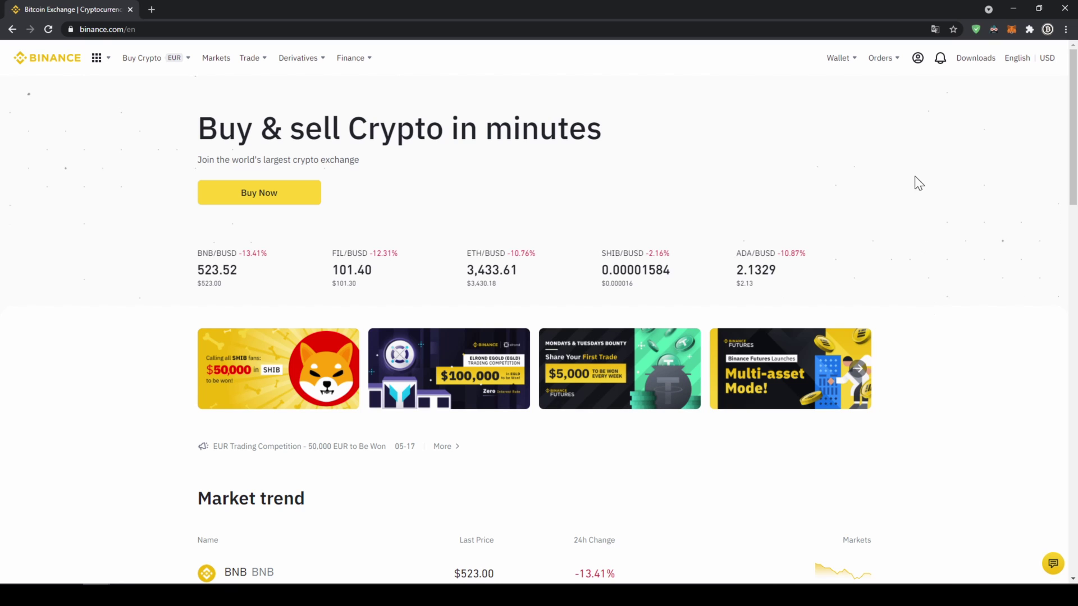
mouse_move(920, 61)
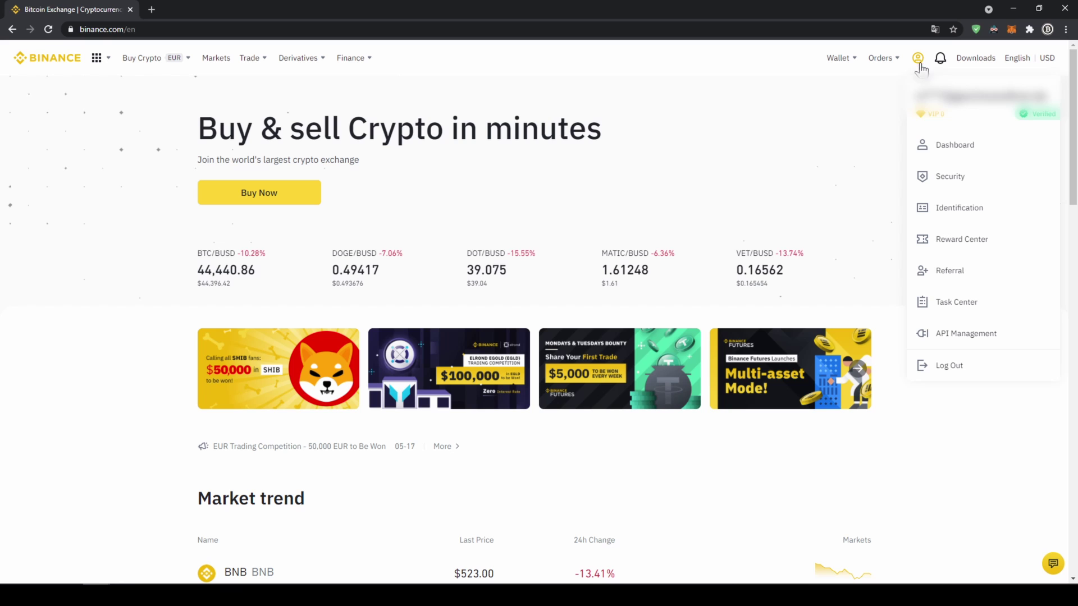
click(965, 212)
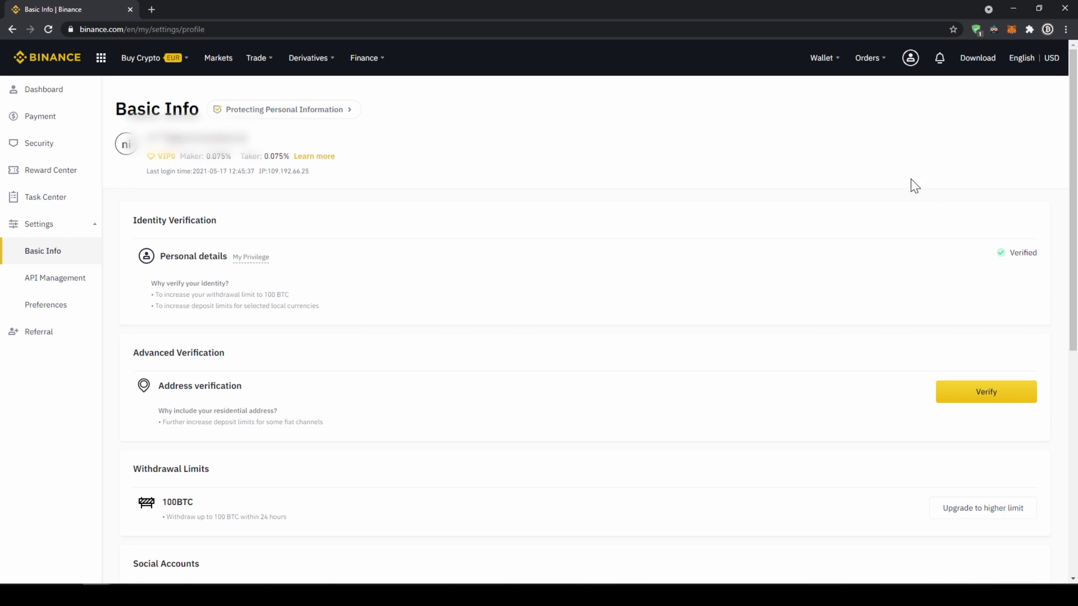
Step: Open the Fiat and Spot wallet and start a fiat deposit
mouse_move(824, 61)
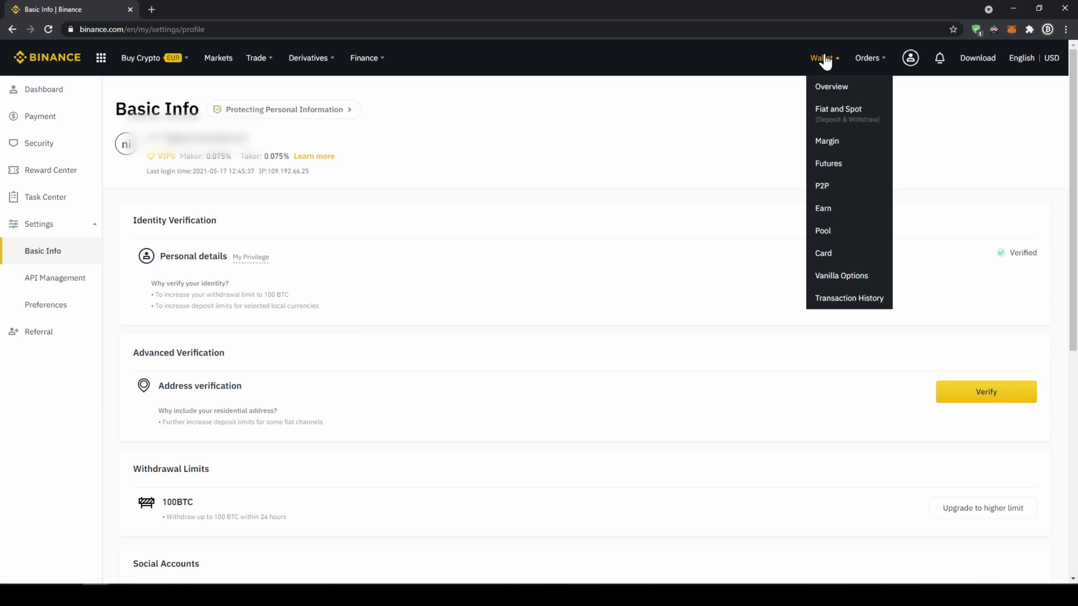
click(848, 115)
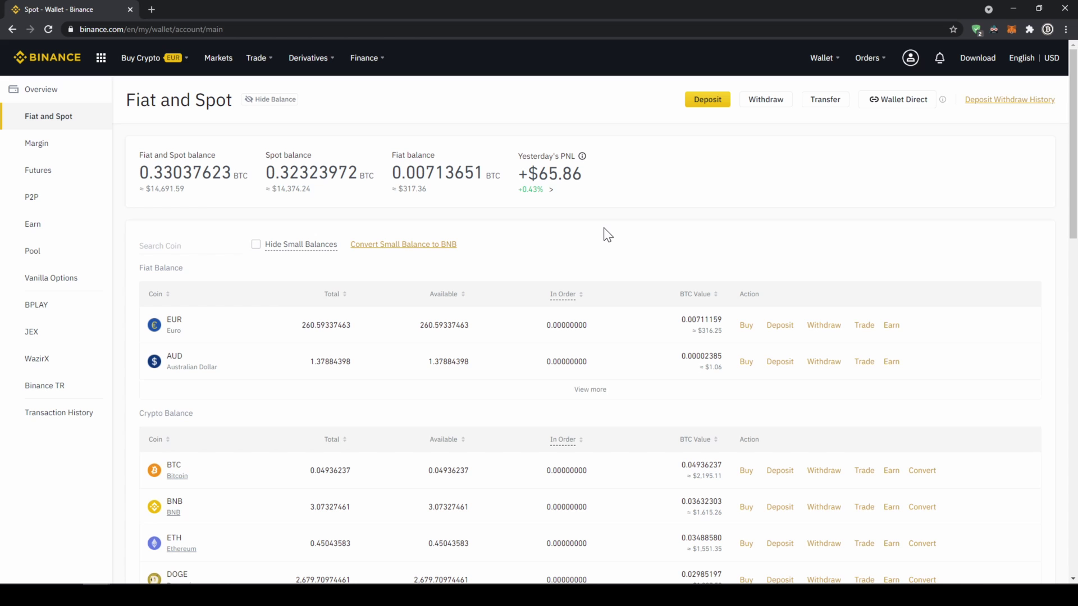
click(707, 105)
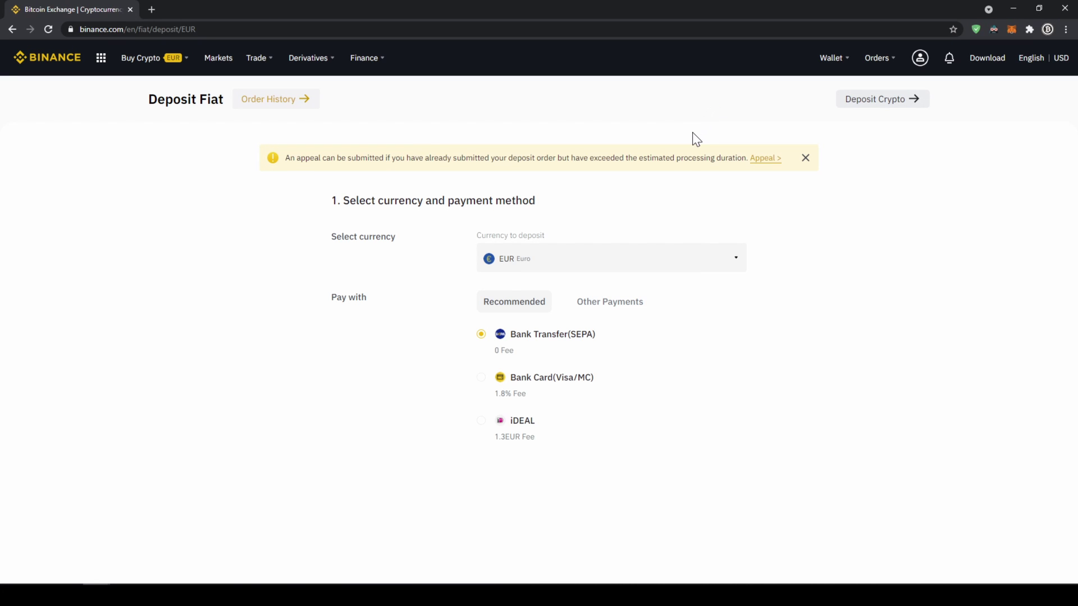
Step: Choose EUR as the deposit currency and continue with Bank Transfer (SEPA) as the payment method
click(705, 260)
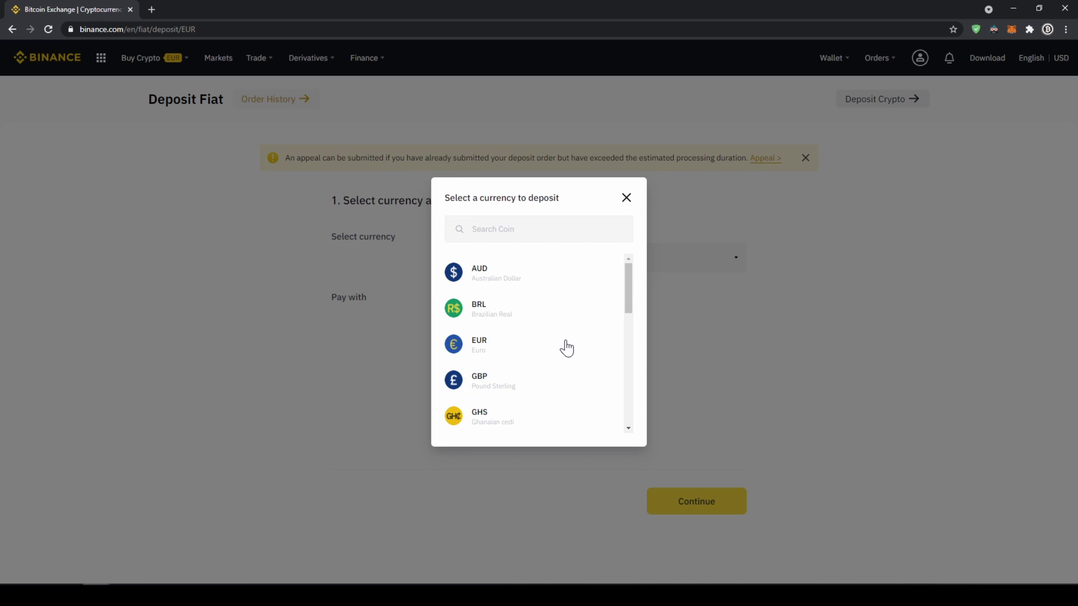
mouse_move(630, 298)
mouse_down()
mouse_move(625, 379)
mouse_move(624, 281)
mouse_up()
click(548, 350)
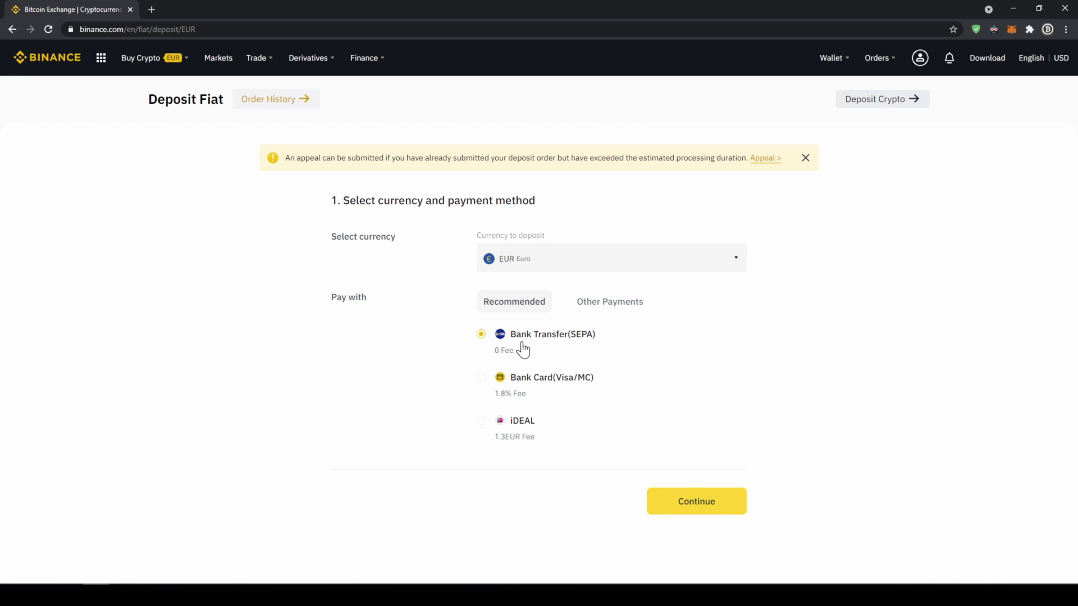
click(689, 507)
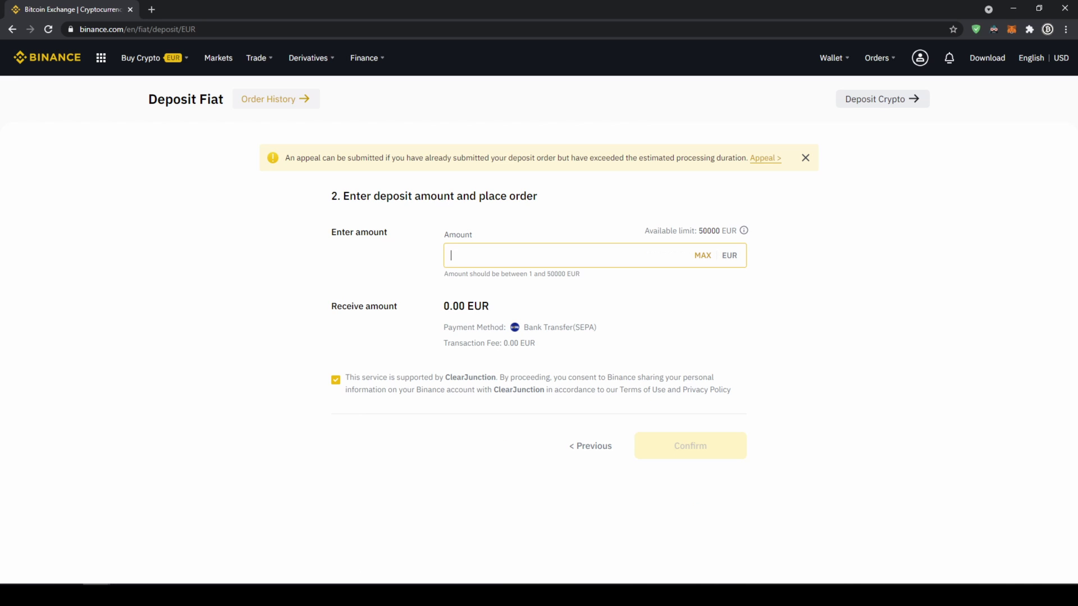
Step: Set the deposit amount to 200 EUR, confirm the order and acknowledge the Important Notes
text(200)
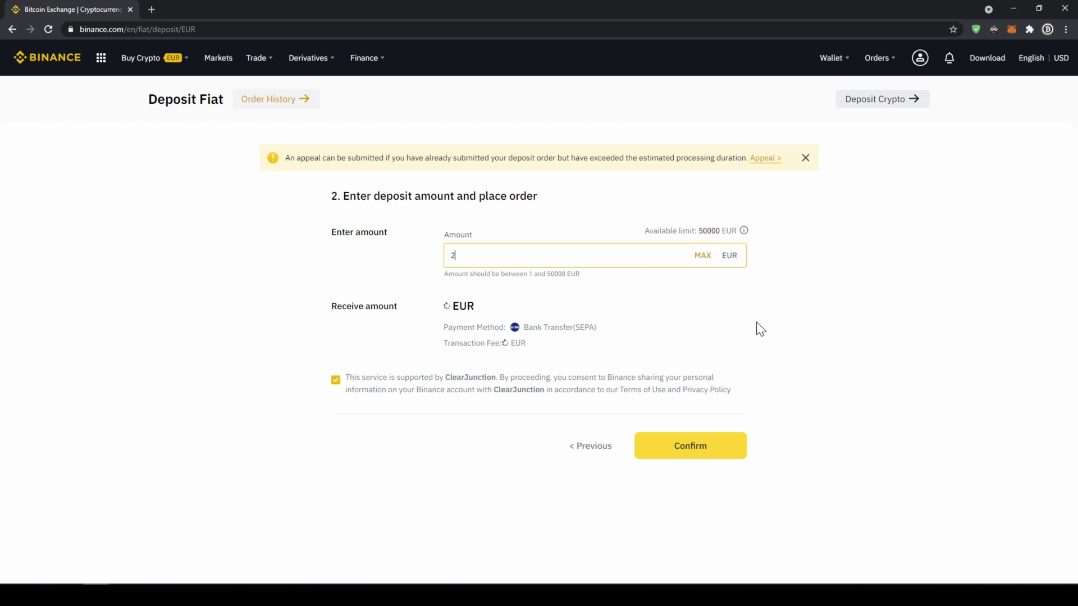
click(711, 457)
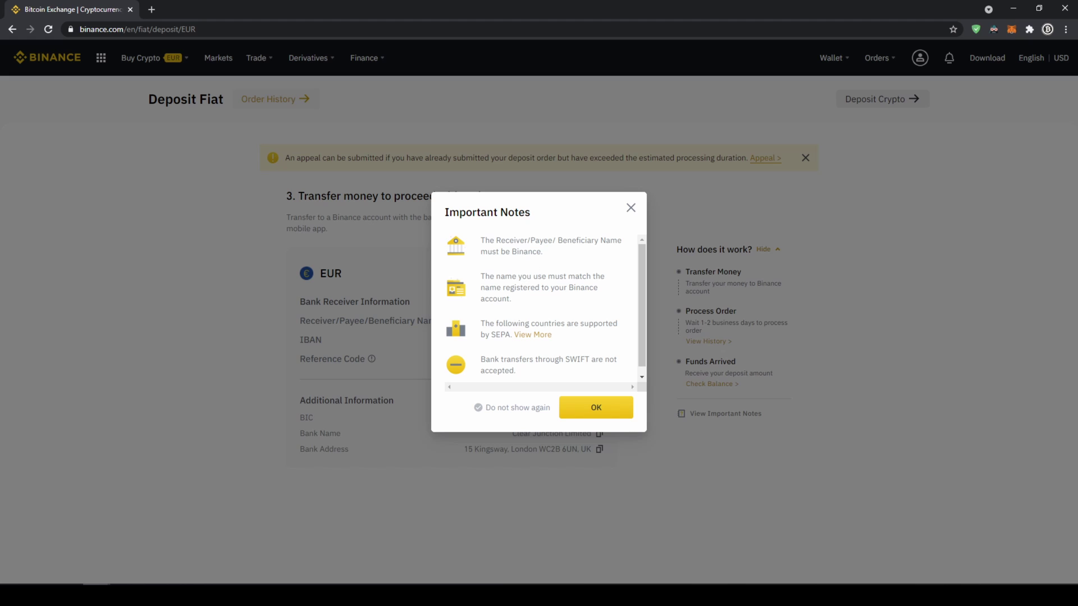
drag(505, 251, 541, 251)
click(533, 269)
click(593, 408)
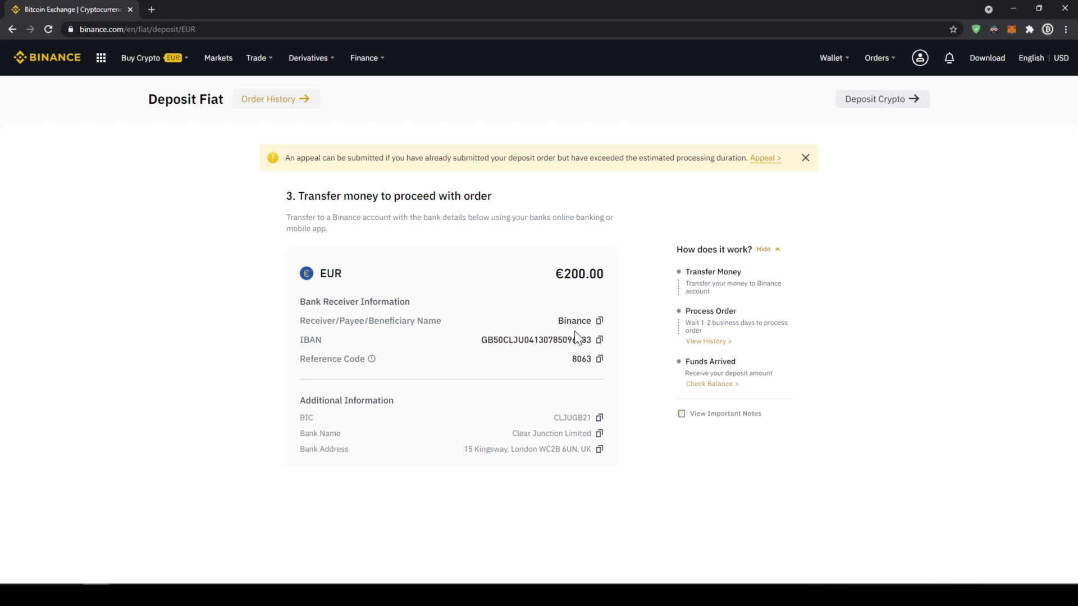
Step: Examine the beneficiary name, IBAN and reference code in the bank receiver information
drag(555, 321, 596, 321)
click(497, 318)
drag(482, 337, 517, 341)
click(511, 356)
drag(593, 359, 576, 360)
click(570, 361)
double_click(572, 360)
click(529, 364)
Step: Return to the Fiat and Spot wallet and open the crypto purchase form paid from the EUR cash balance
mouse_move(840, 62)
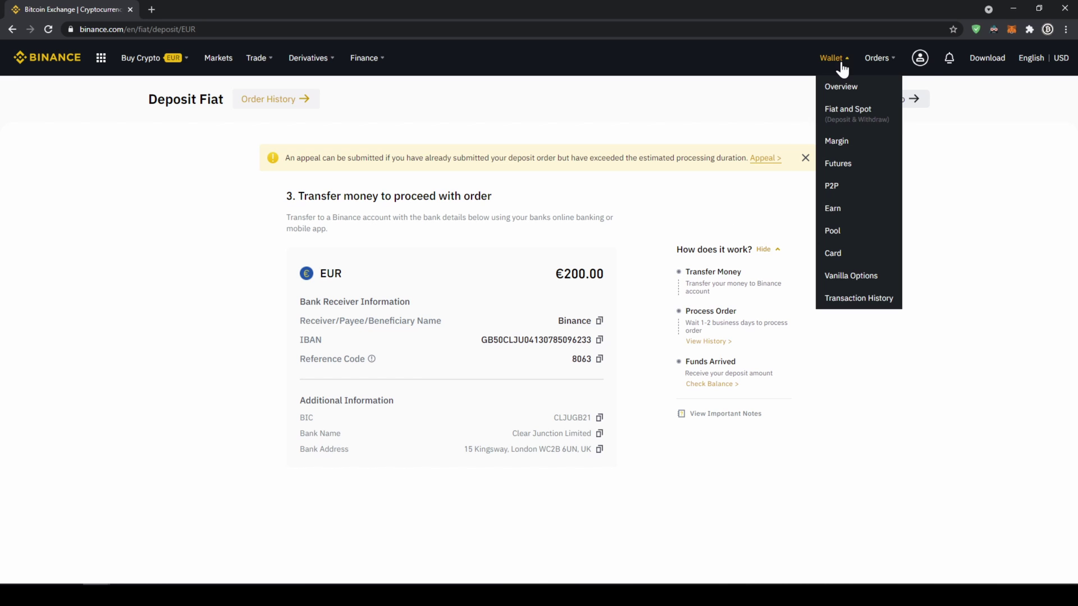
click(843, 110)
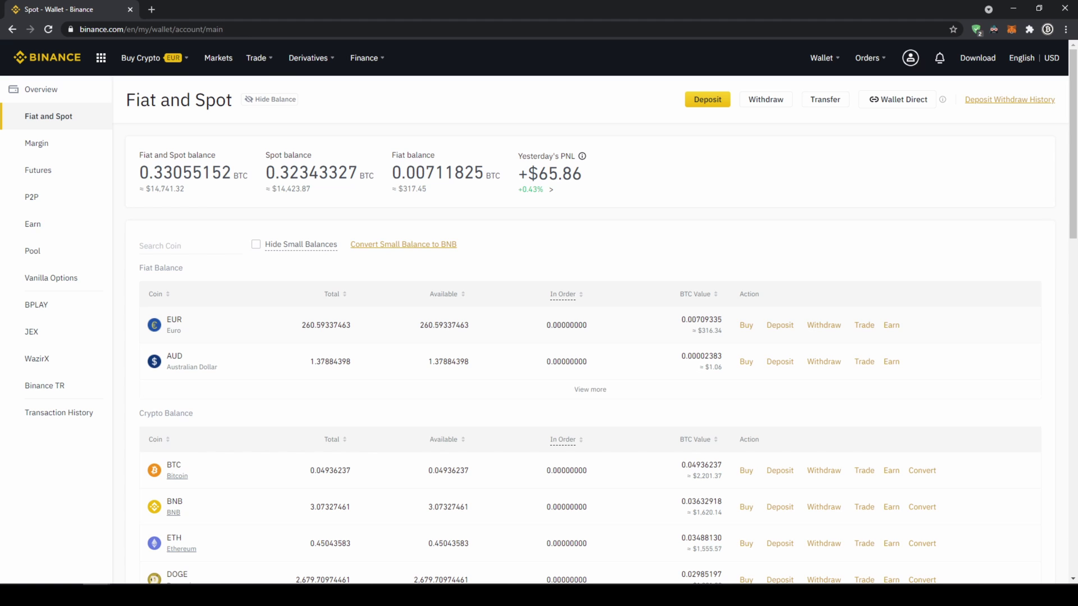
mouse_move(162, 62)
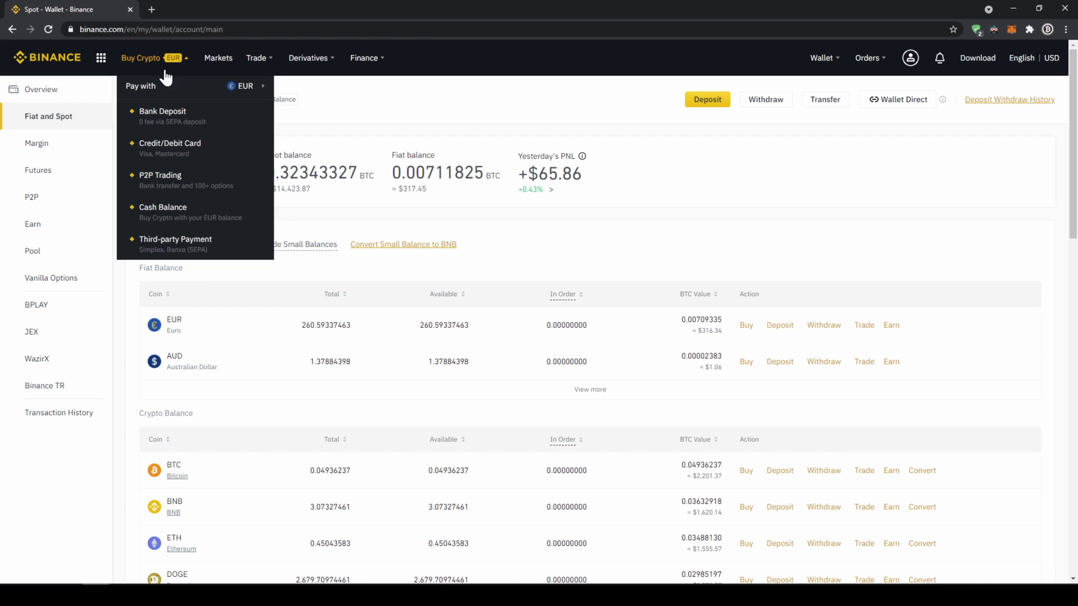
click(162, 212)
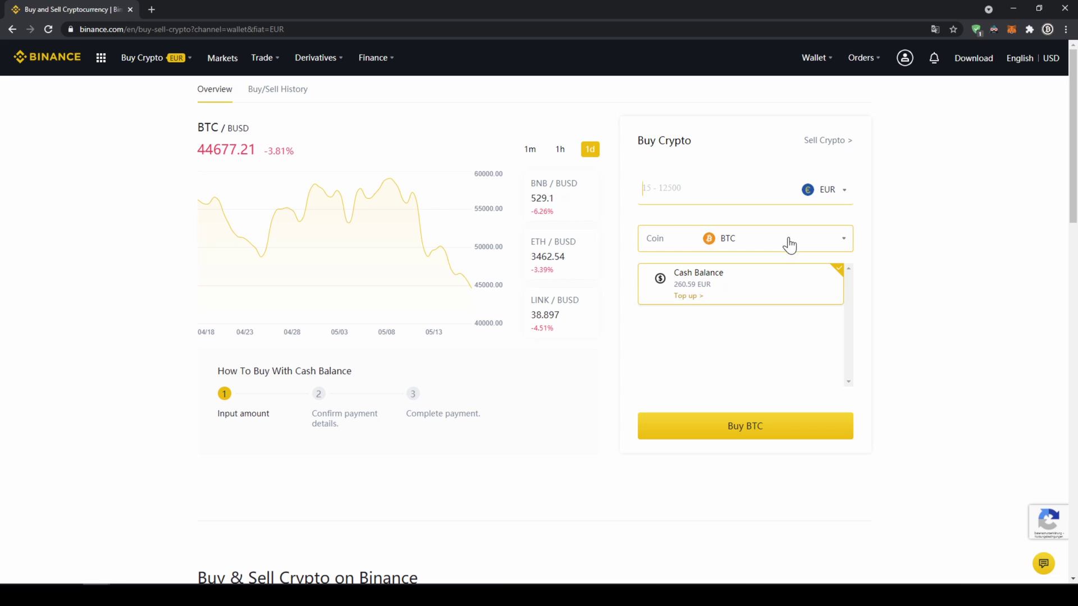
Step: Select USDT as the coin to buy and browse the payment currencies, keeping EUR
click(820, 245)
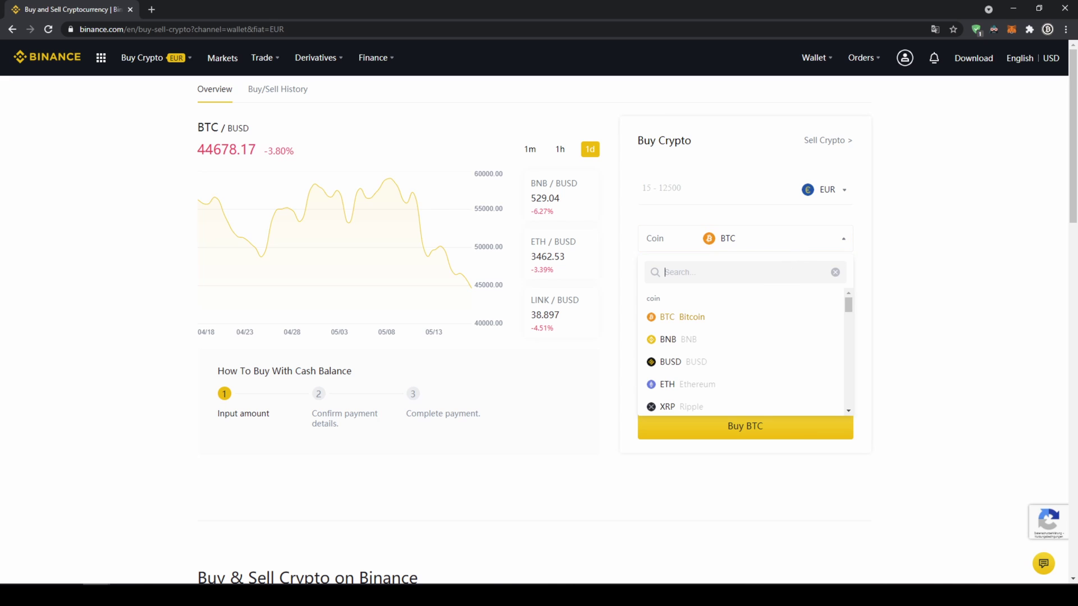
text(usdt)
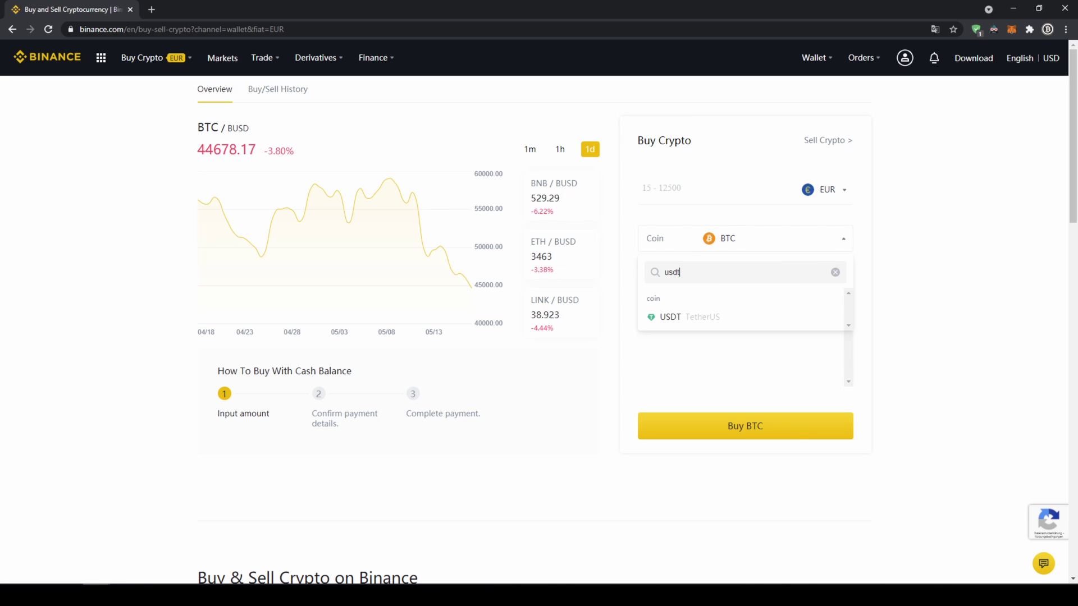
click(752, 326)
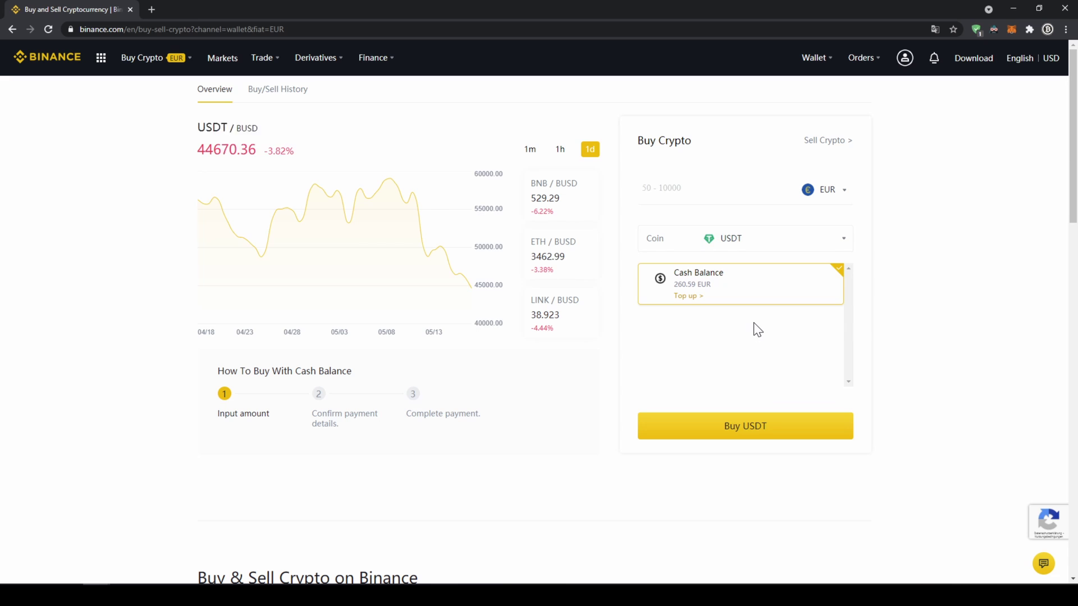
click(836, 191)
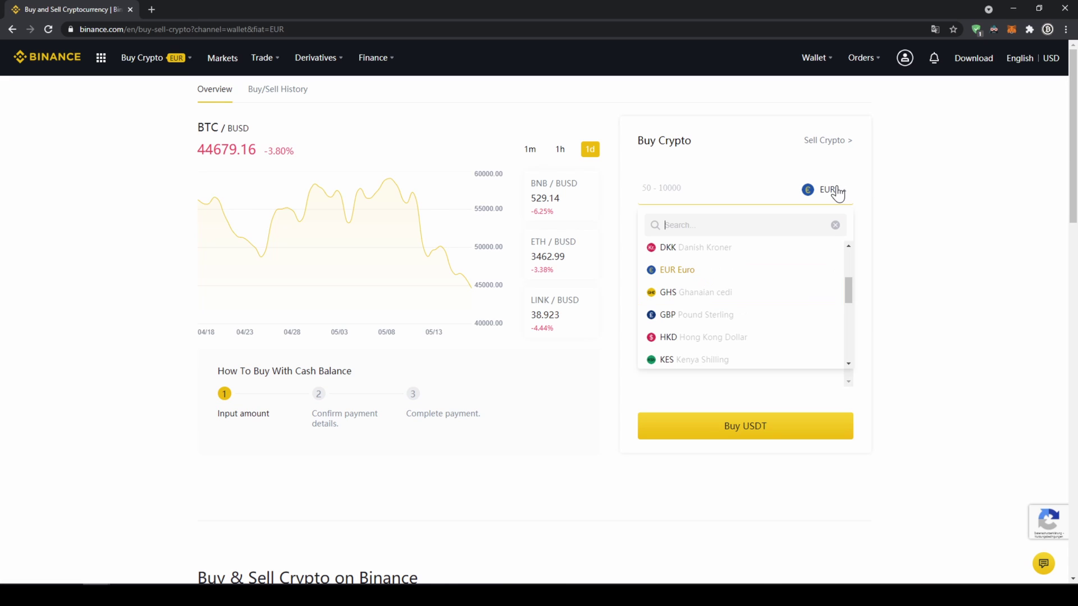
drag(848, 285, 851, 253)
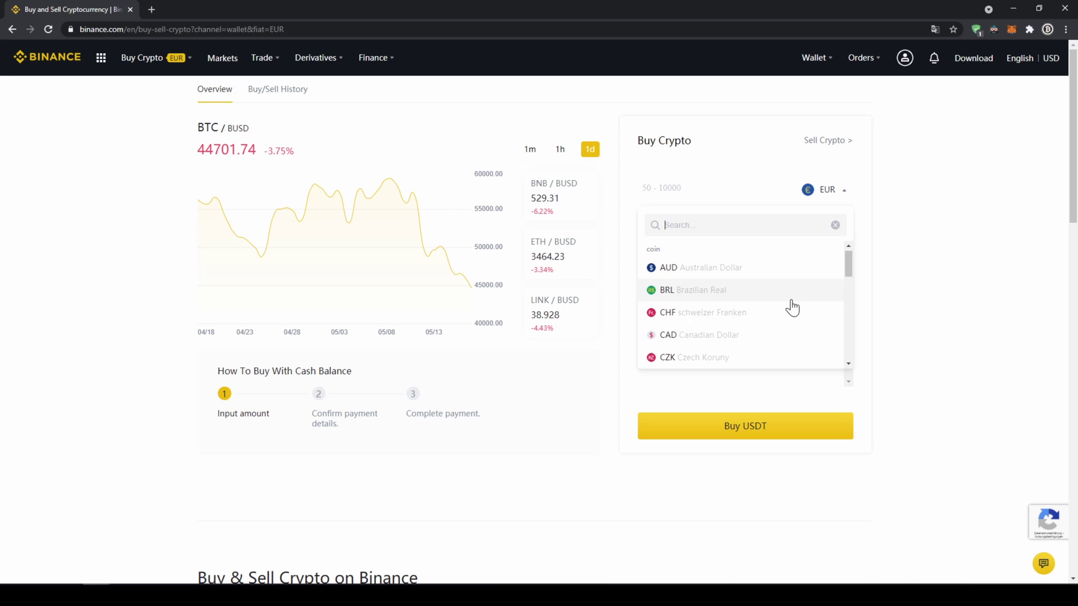
click(900, 214)
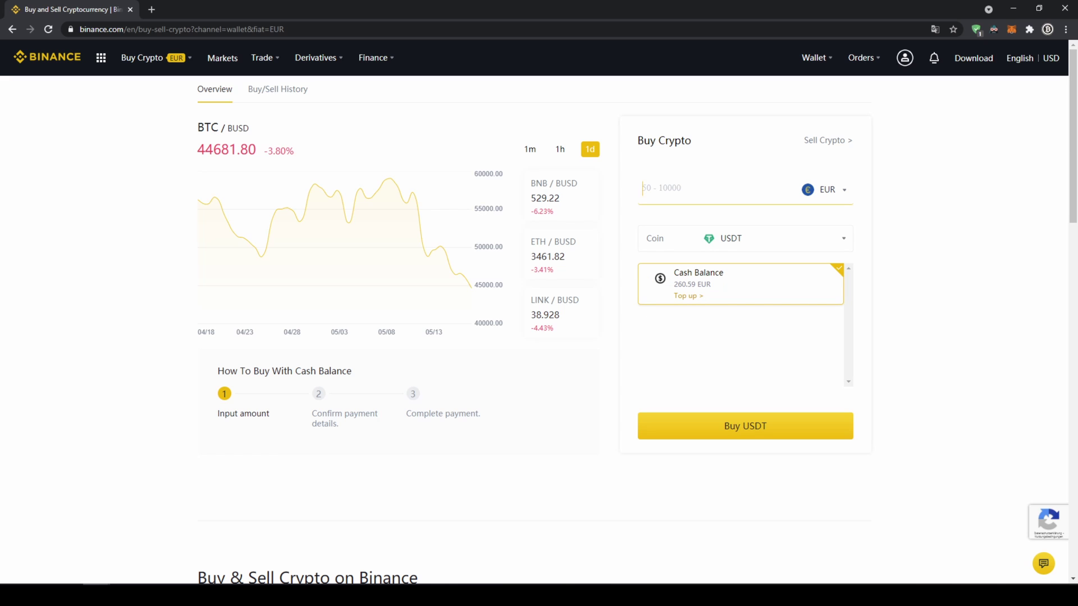
Step: Set the cash balance purchase to 200 EUR, proceed to the order confirmation and check the USDT amount offered
text(200)
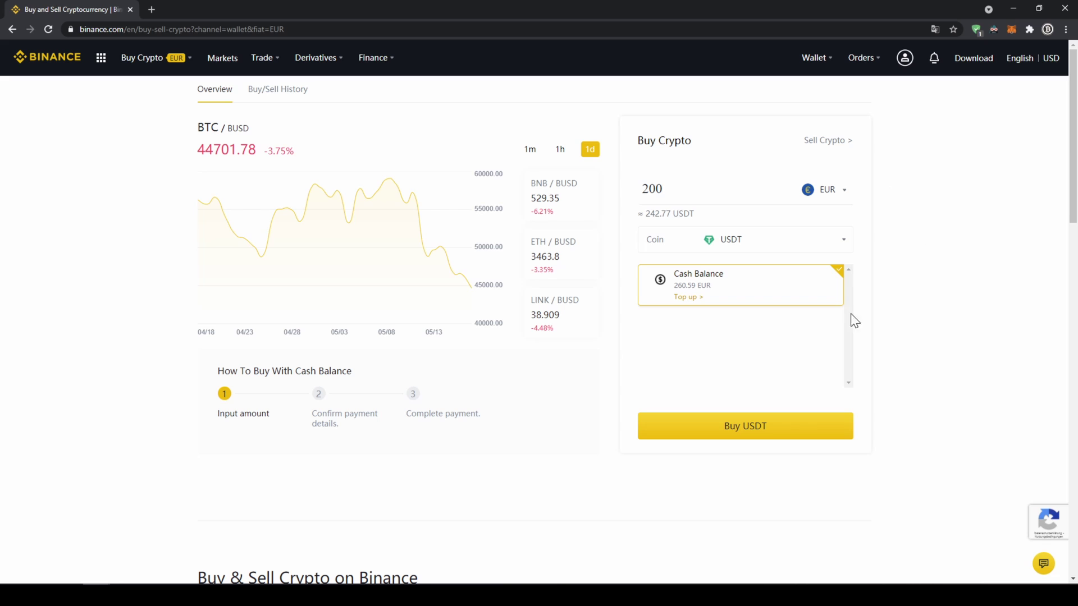
click(782, 435)
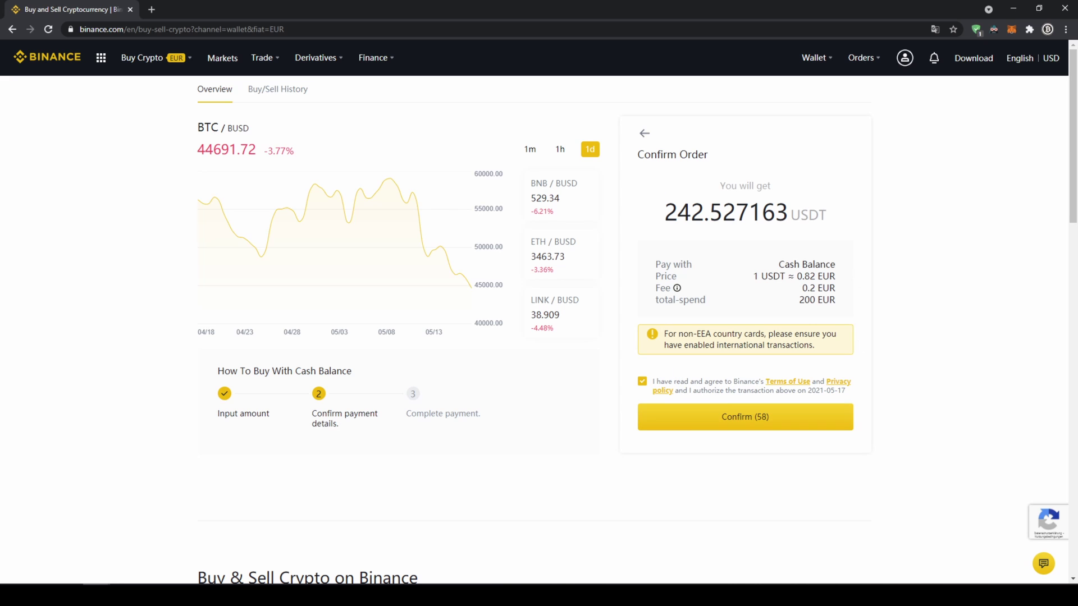
drag(665, 212, 710, 212)
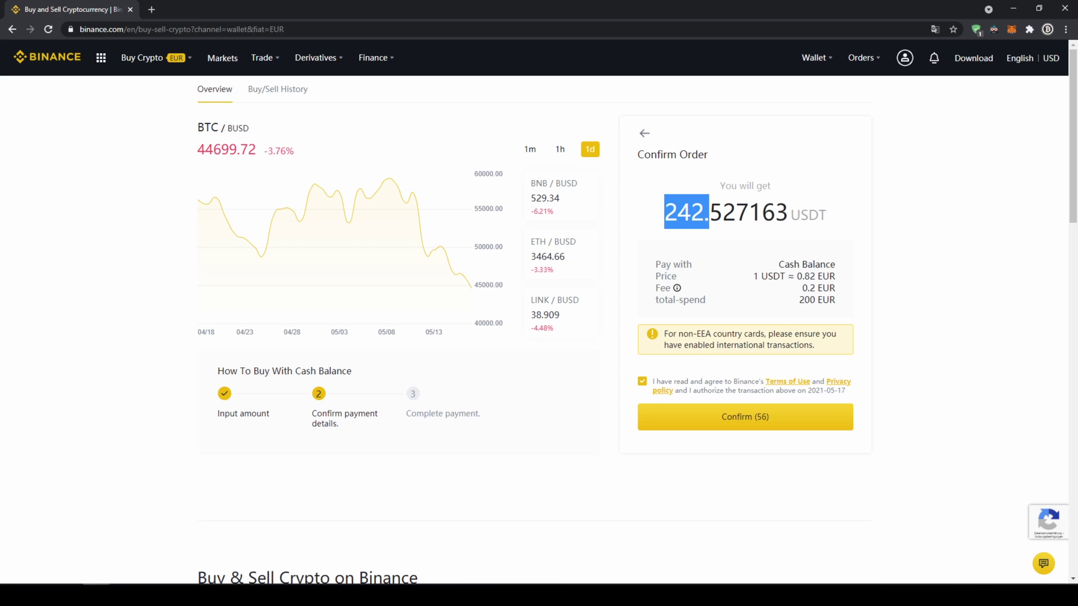
click(709, 212)
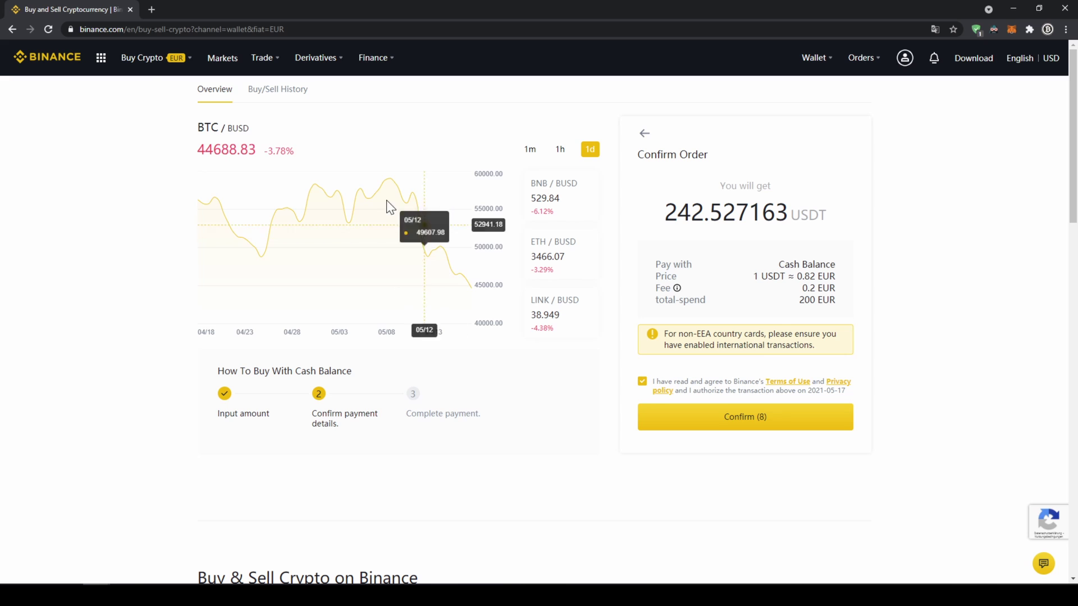
Step: Switch to buying crypto by credit/debit card and submit a USDT purchase for 200 EUR
mouse_move(149, 65)
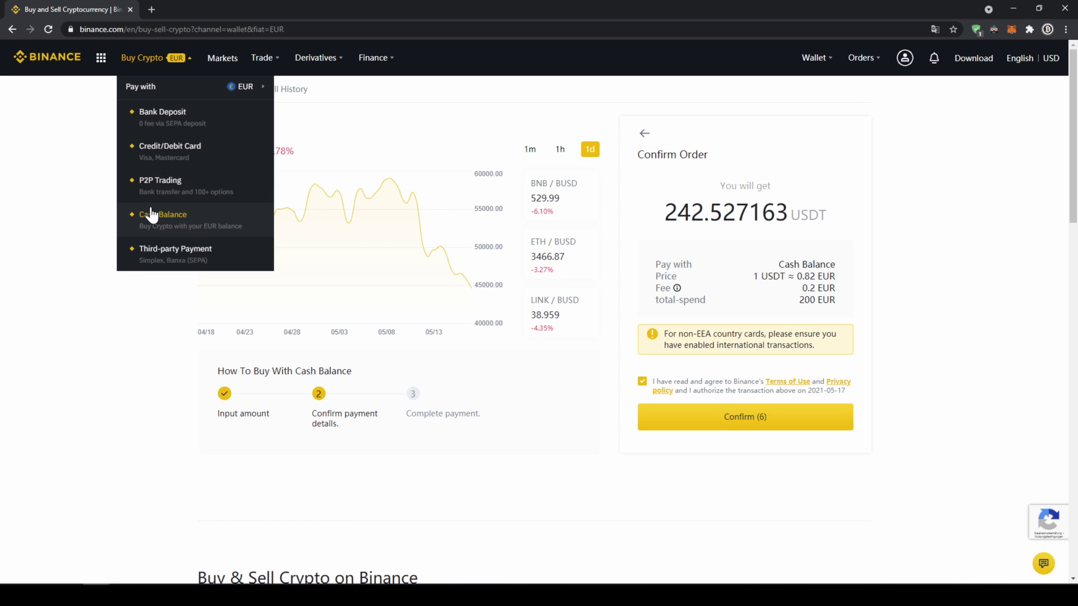
click(166, 159)
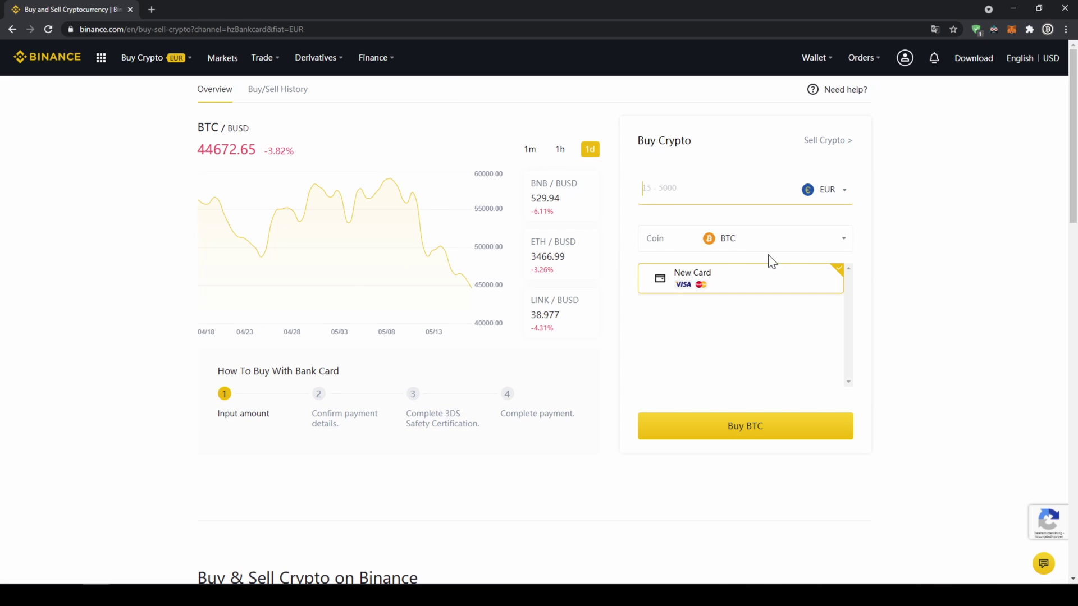
click(812, 247)
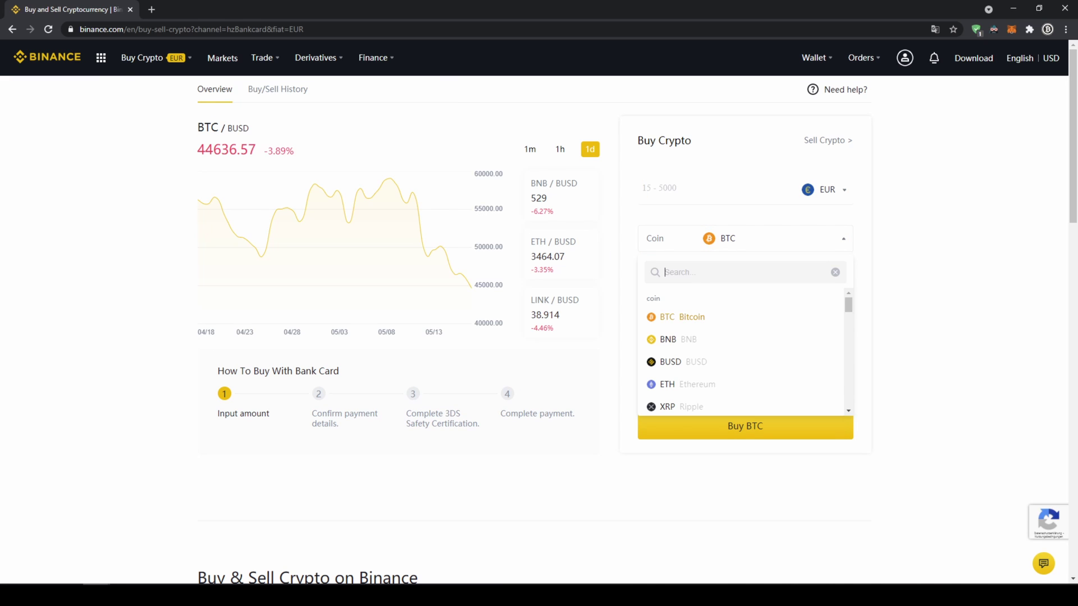
text(usdt)
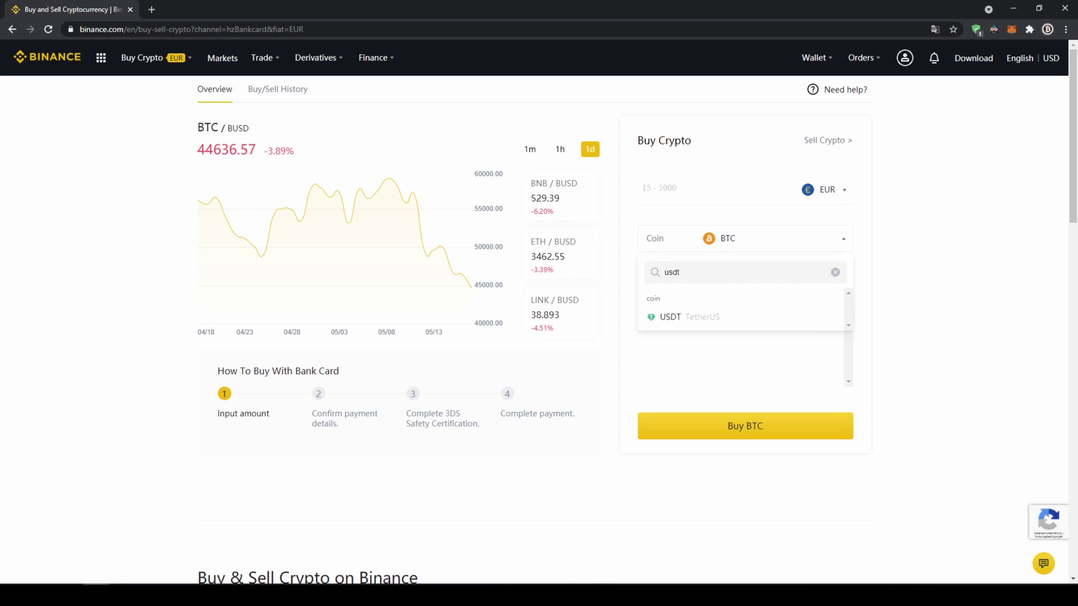
click(817, 325)
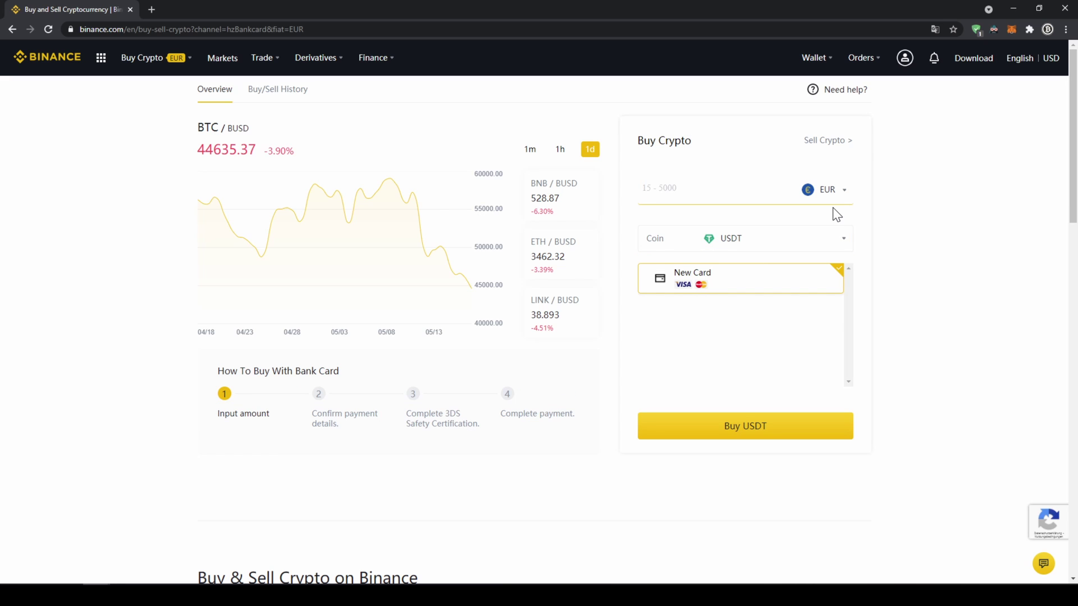
text(200)
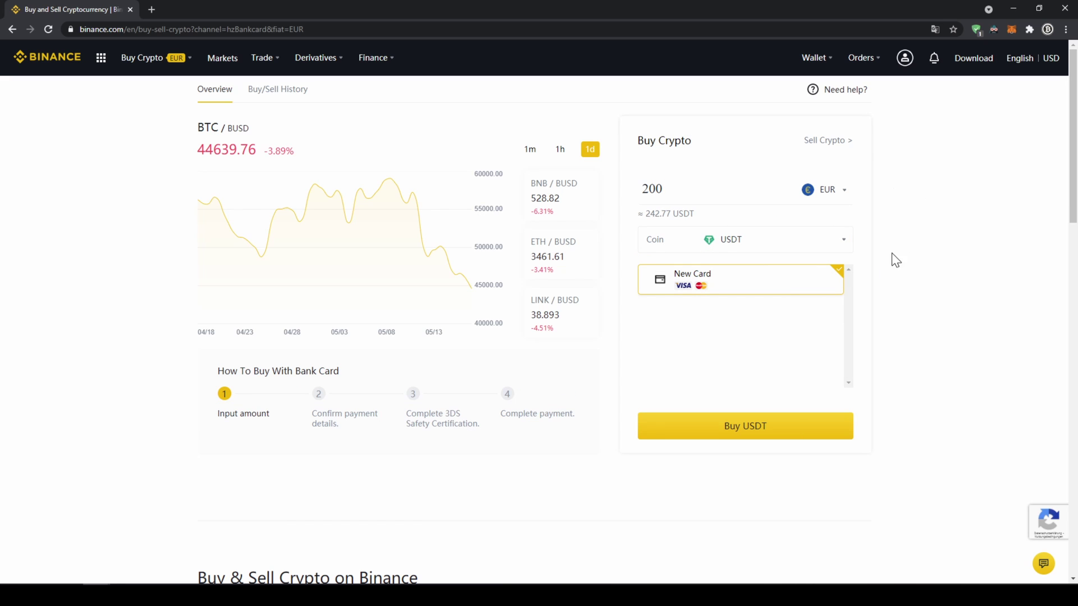
click(781, 428)
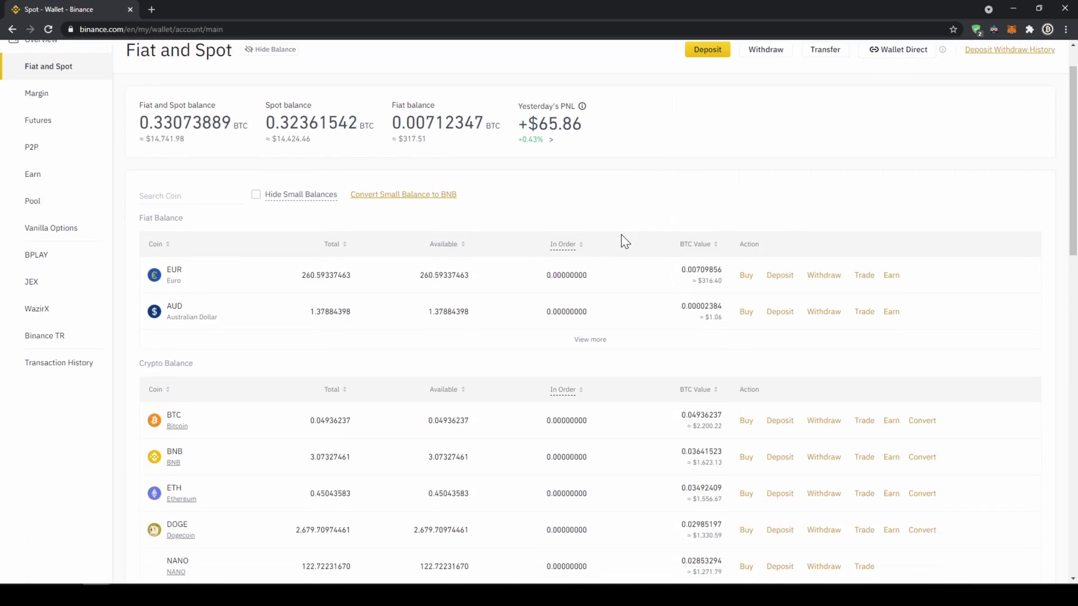
Step: Examine the USDT holding in the crypto balance list of the Fiat and Spot wallet
scroll(606, 241, down, 2)
scroll(591, 252, down, 3)
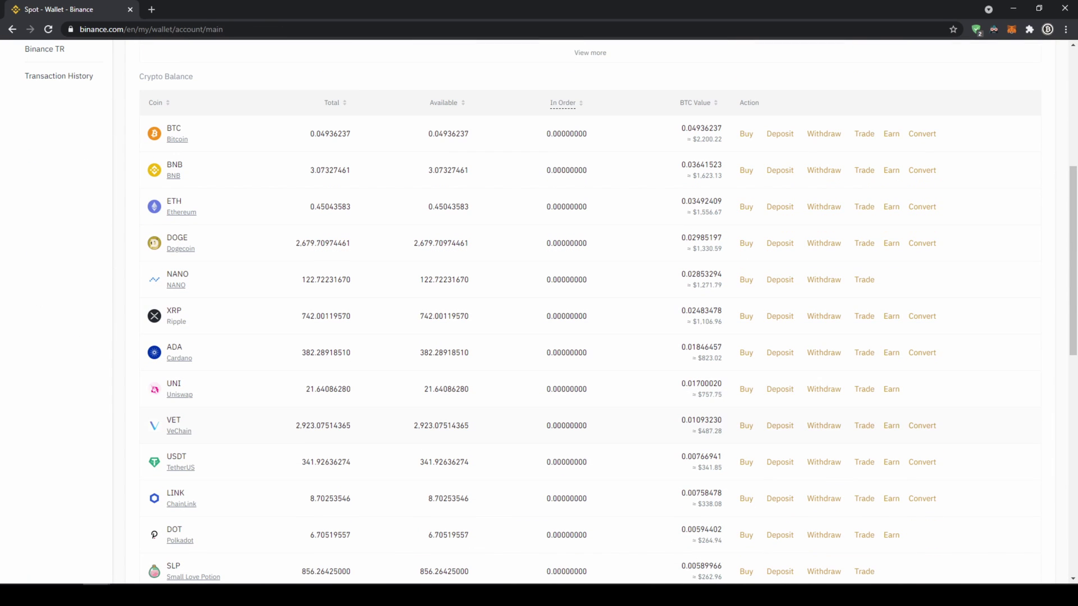
drag(294, 457, 360, 466)
click(369, 464)
scroll(377, 467, up, 6)
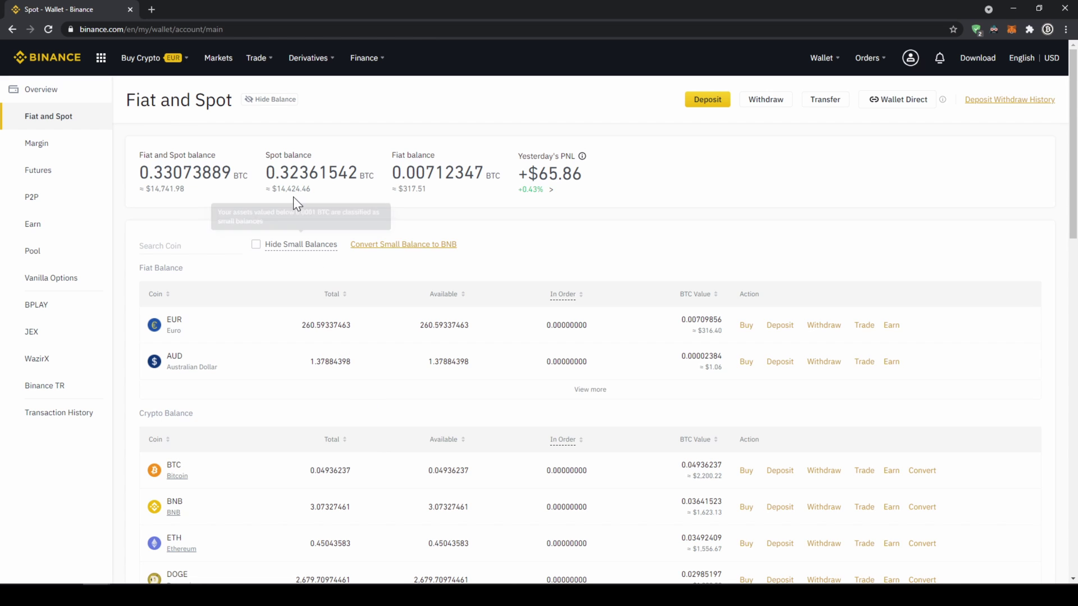
Step: Search the fiat spot markets for "autousdt" and open the trading page of the AUTO/USDT pair
click(218, 59)
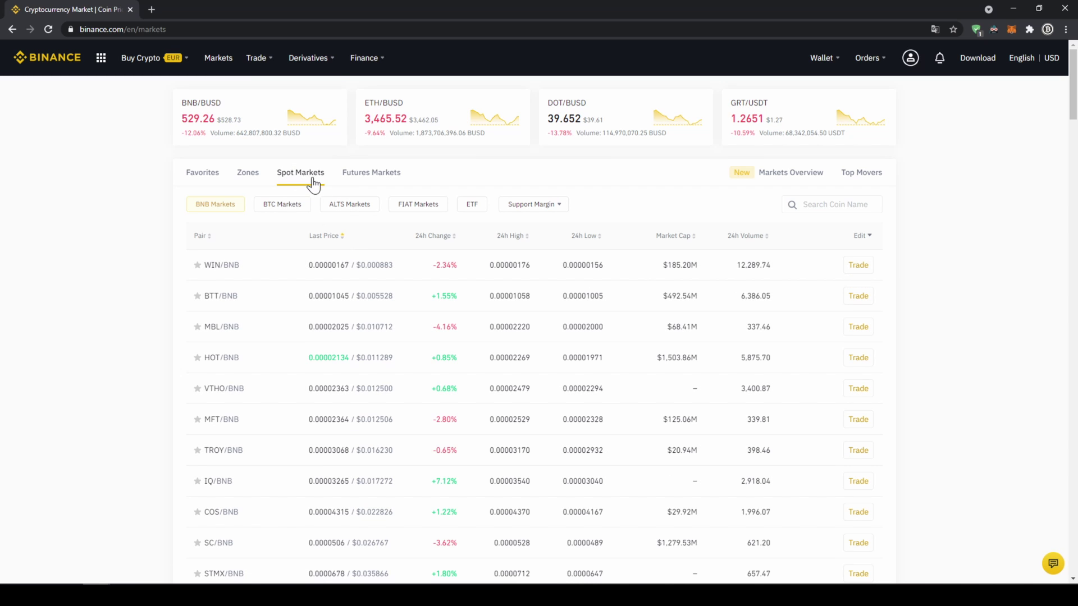
click(424, 212)
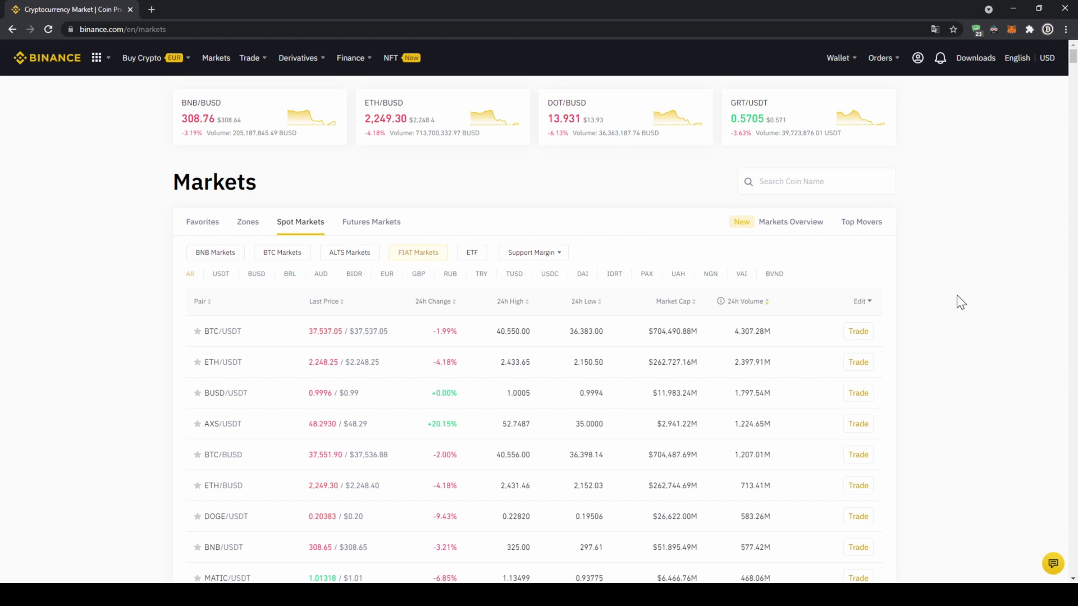
click(835, 186)
text(auto)
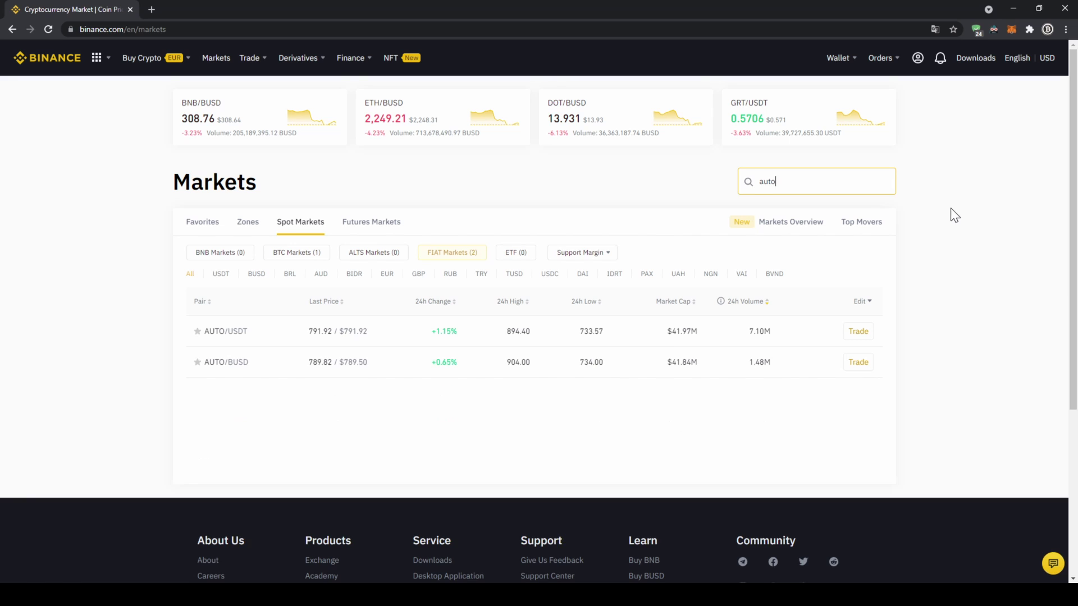
text(usdt)
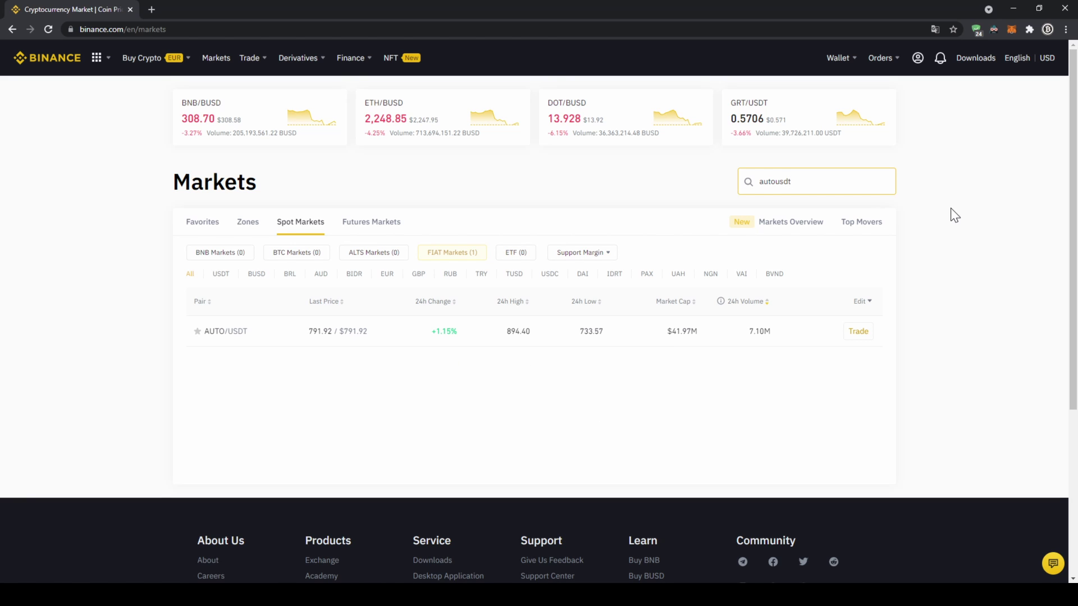
click(362, 345)
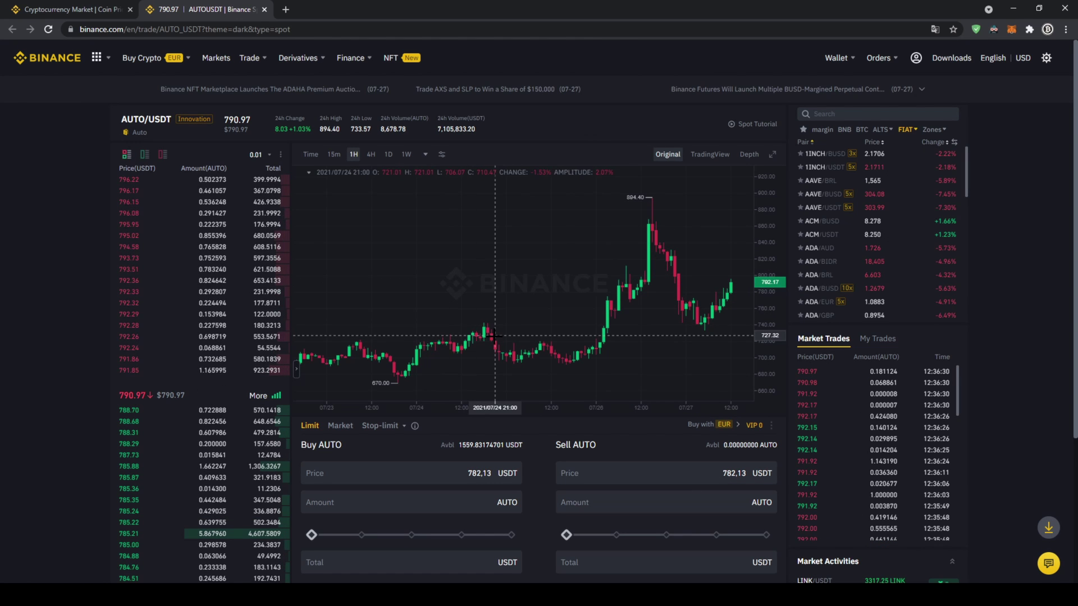
Step: Switch the AUTO order form to a market order and set the buy total to 100% of the available USDT
mouse_move(263, 284)
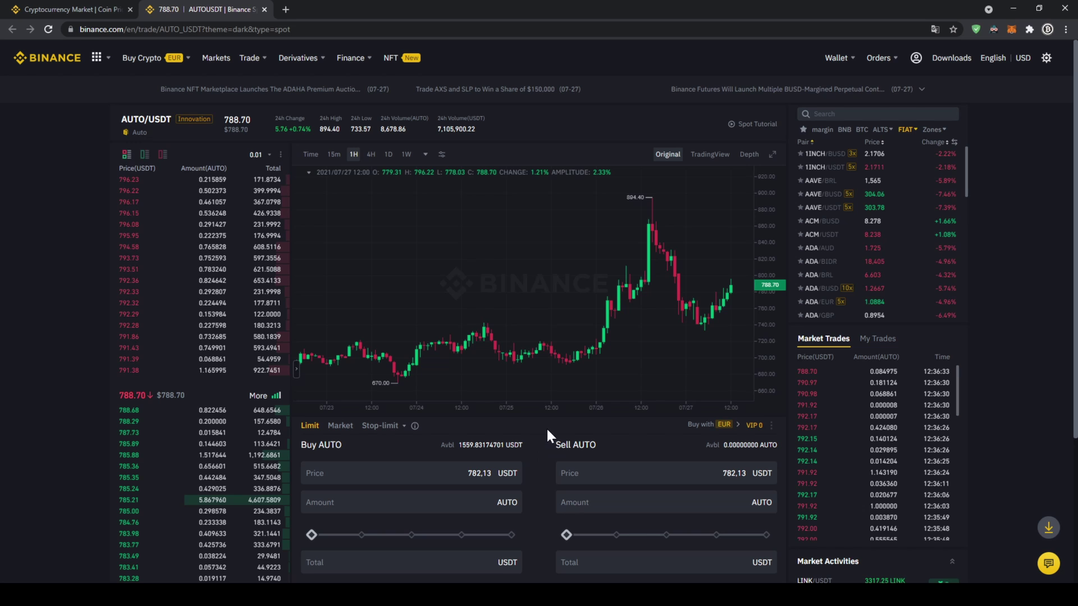
scroll(538, 451, down, 1)
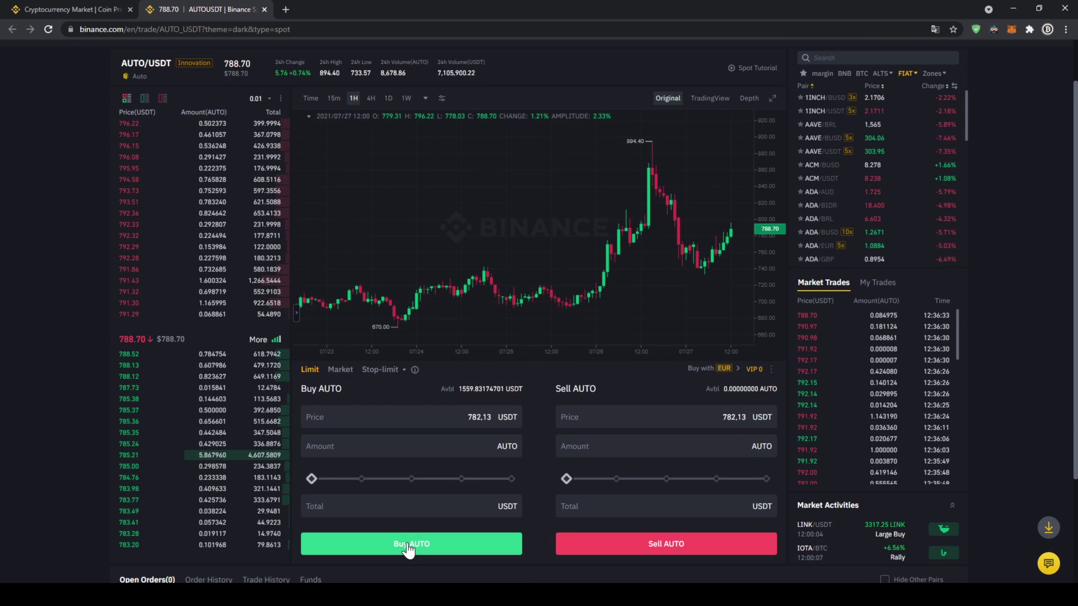
click(340, 370)
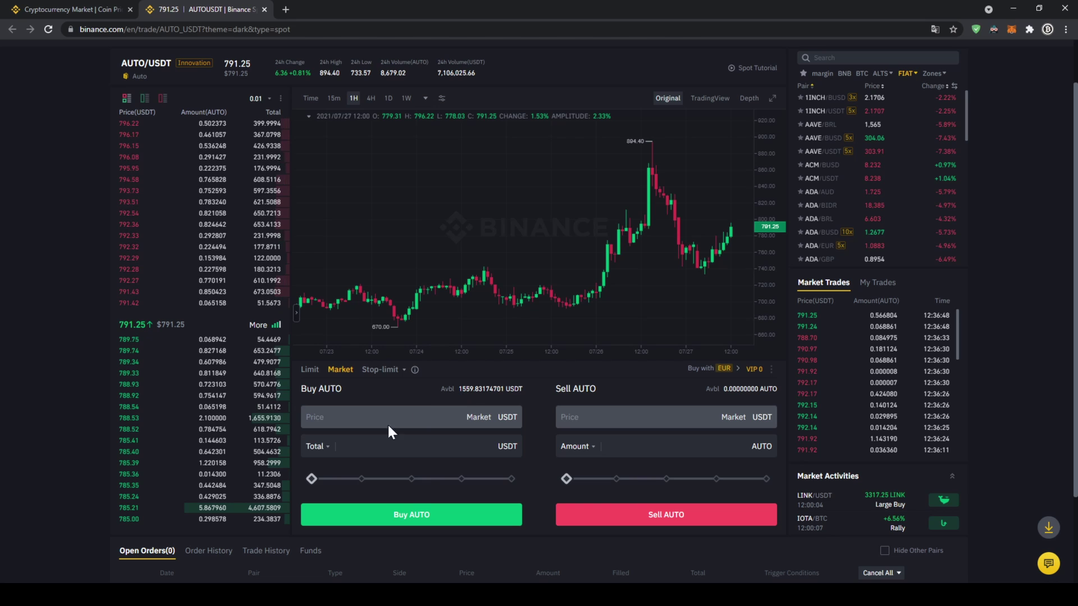
mouse_move(310, 477)
drag(310, 477, 506, 447)
click(432, 447)
click(423, 479)
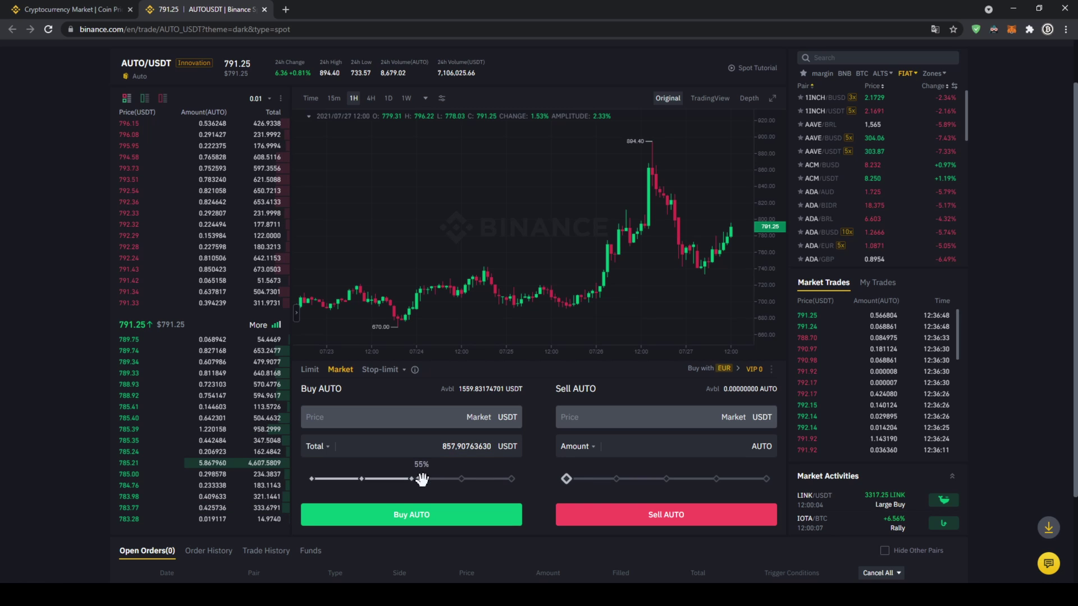
drag(422, 479, 512, 477)
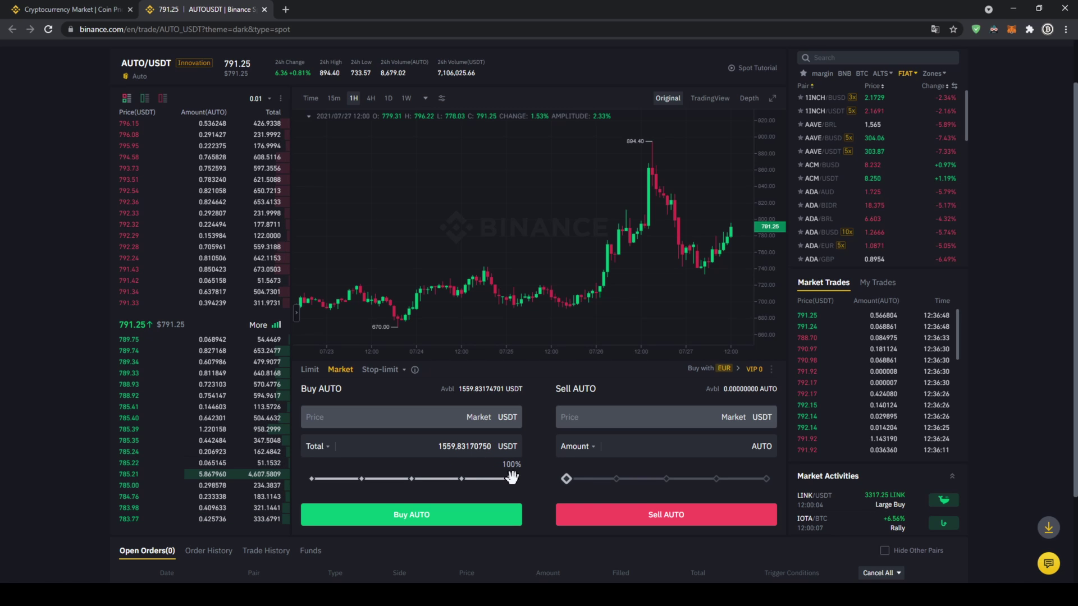